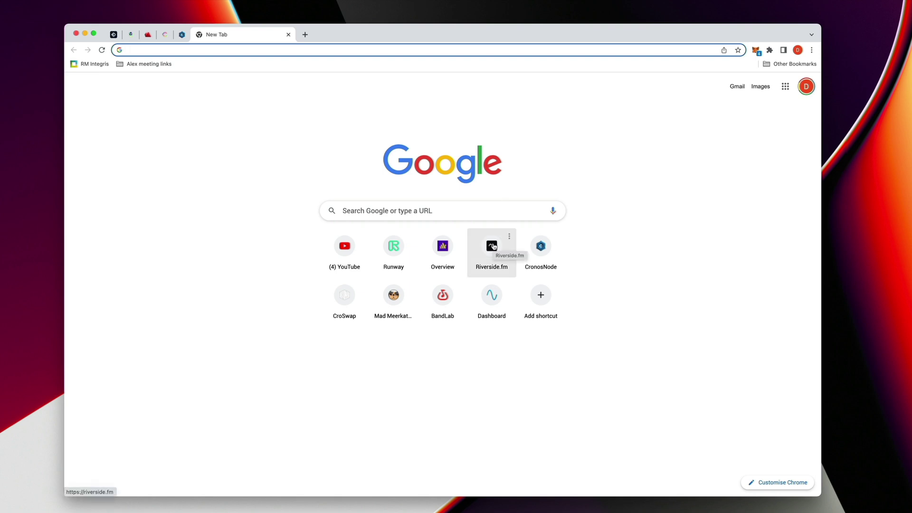
Step: Open the Dave-Josh Pod recording from Studios and start editing a new vertical clip
{"action": "left_click", "coordinate": [492, 246]}
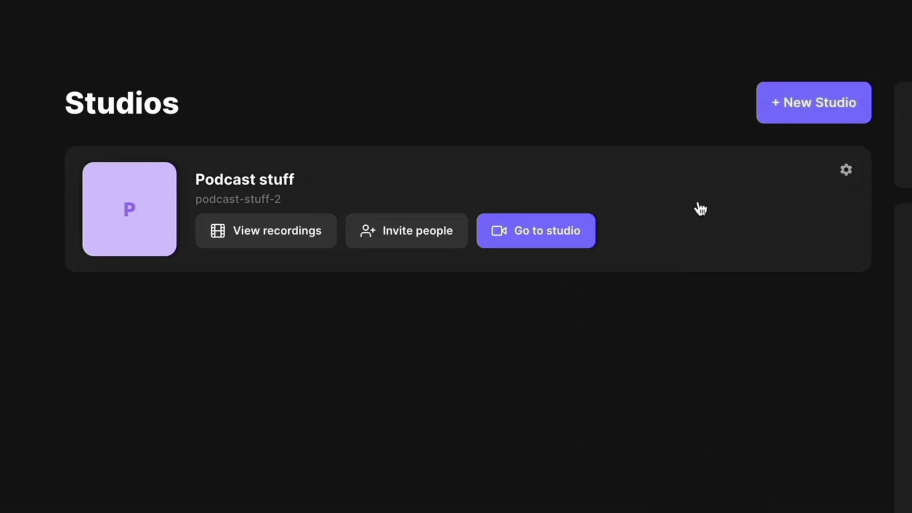
{"action": "left_click", "coordinate": [392, 192]}
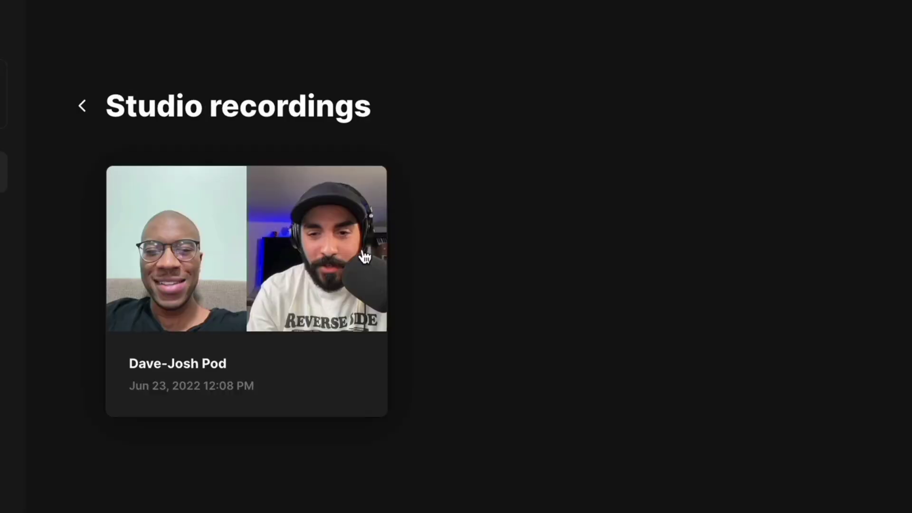
{"action": "left_click", "coordinate": [274, 271]}
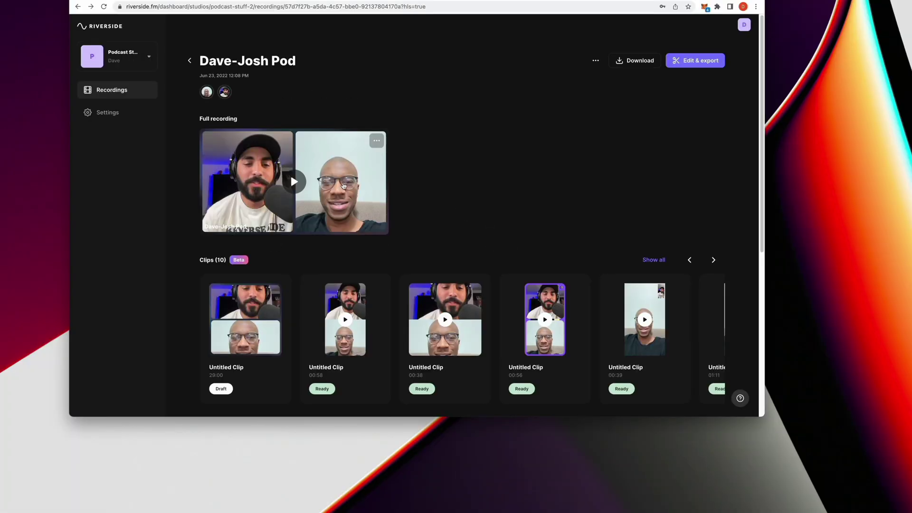
{"action": "left_click", "coordinate": [344, 181]}
{"action": "left_click", "coordinate": [650, 345]}
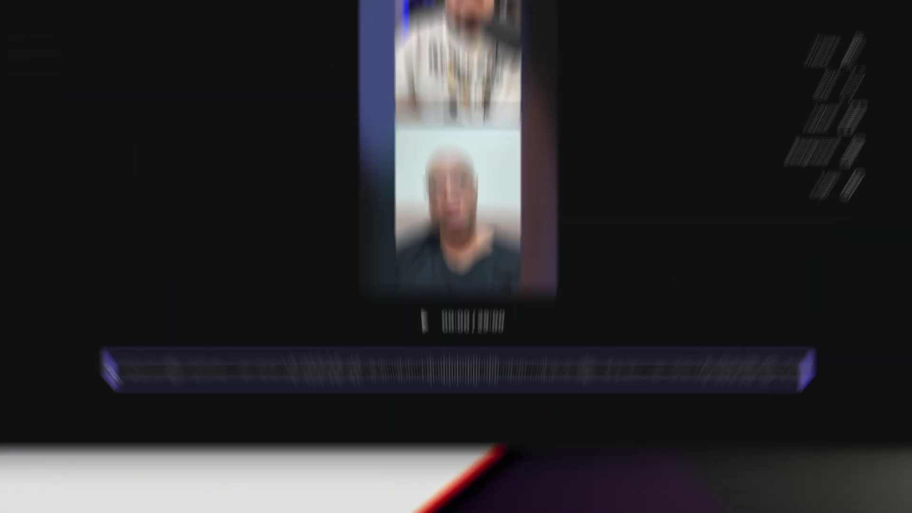
Step: Trim the clip down to about two minutes of the conversation
{"action": "left_click_drag", "start_coordinate": [176, 454], "coordinate": [251, 453]}
{"action": "left_click_drag", "start_coordinate": [149, 269], "coordinate": [83, 269]}
{"action": "left_click_drag", "start_coordinate": [883, 267], "coordinate": [169, 269]}
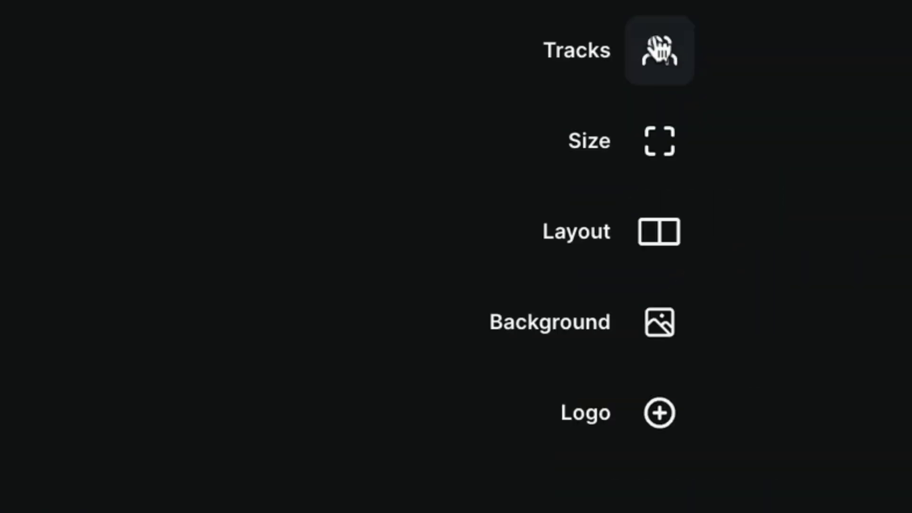
Step: Review the clip's Tracks, Size, Layout, Background and Logo panels
{"action": "left_click", "coordinate": [660, 51]}
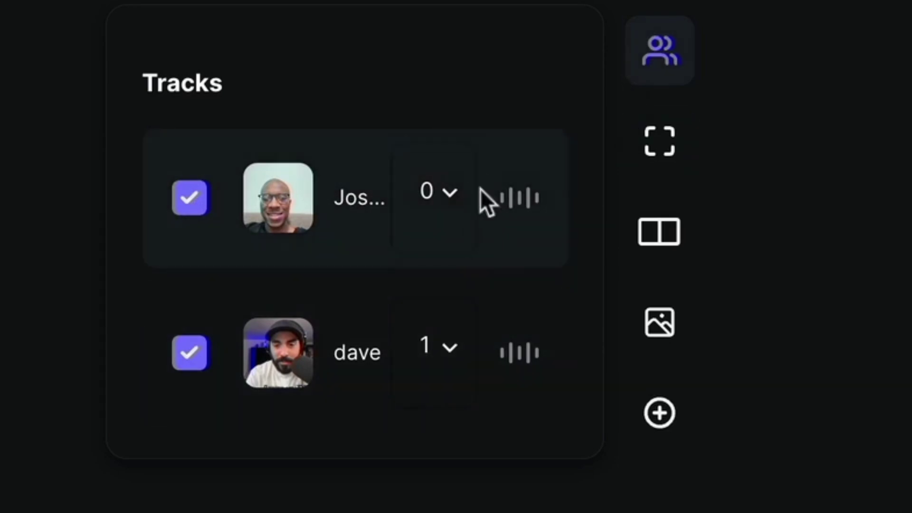
{"action": "left_click", "coordinate": [670, 143]}
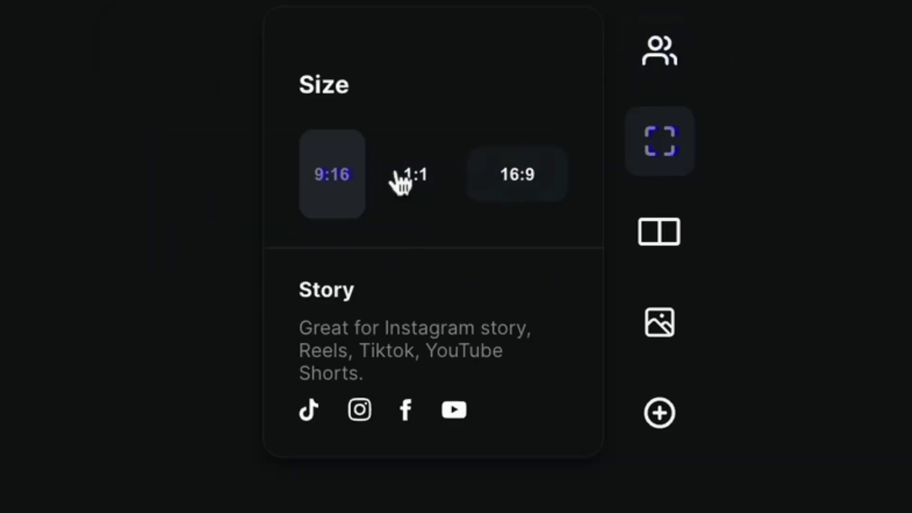
{"action": "left_click", "coordinate": [654, 247]}
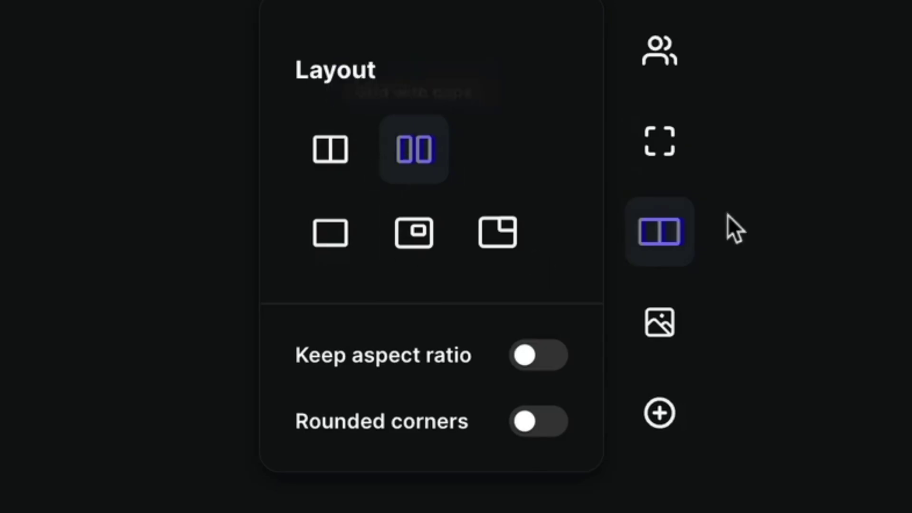
{"action": "left_click", "coordinate": [680, 331]}
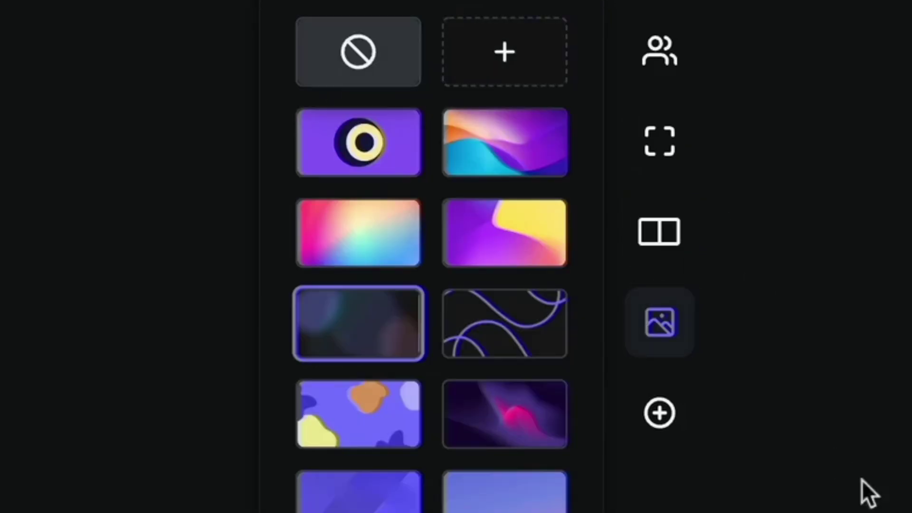
{"action": "left_click", "coordinate": [665, 416]}
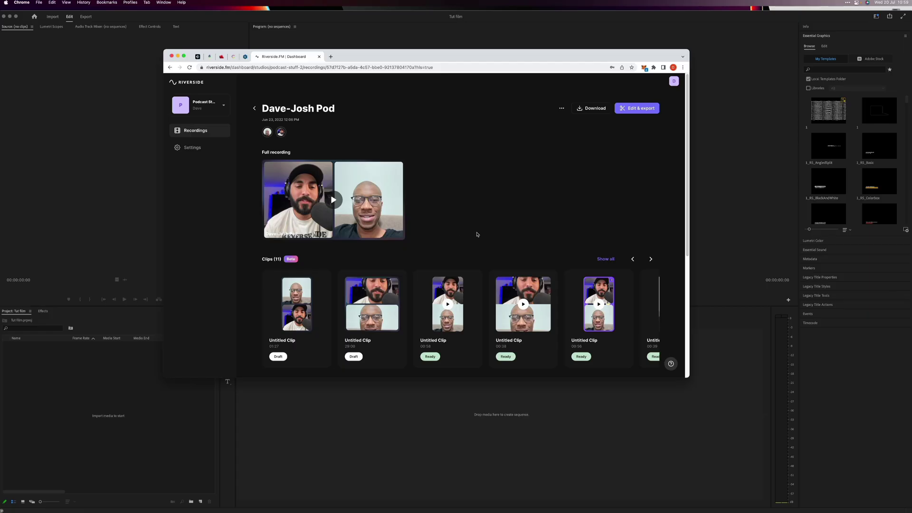
Step: Scroll the recording page down to the two separate 1080×1920 speaker tracks
{"action": "scroll", "coordinate": [477, 234], "scroll_direction": "down", "scroll_amount": 5}
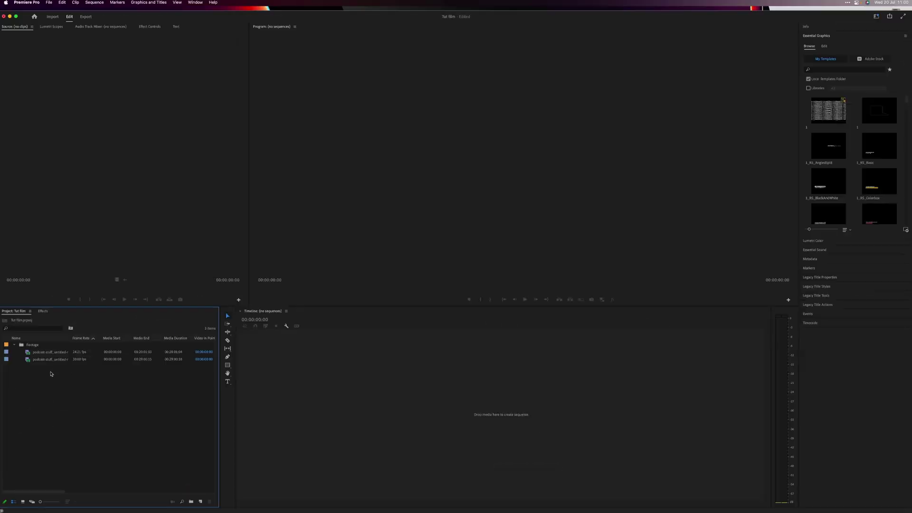
Step: Preview both speakers' footage clips in the project
{"action": "left_click", "coordinate": [40, 354]}
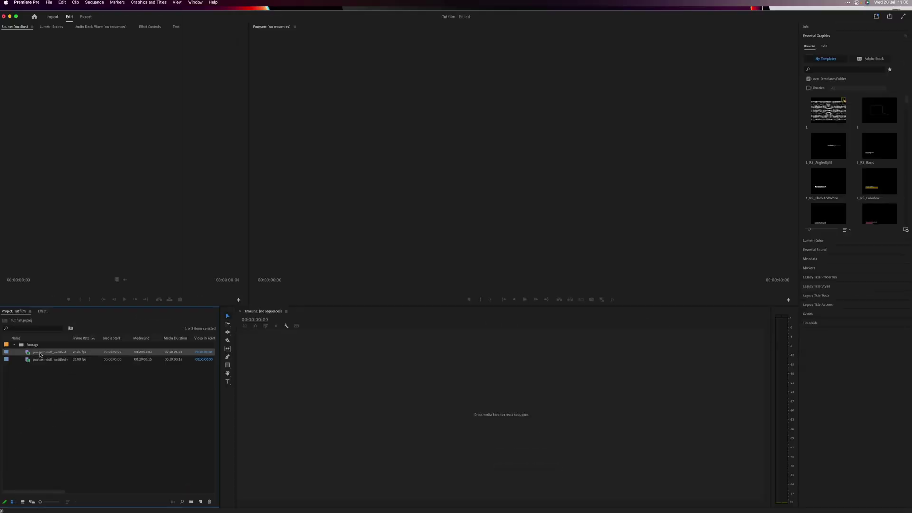
{"action": "double_click", "coordinate": [41, 355]}
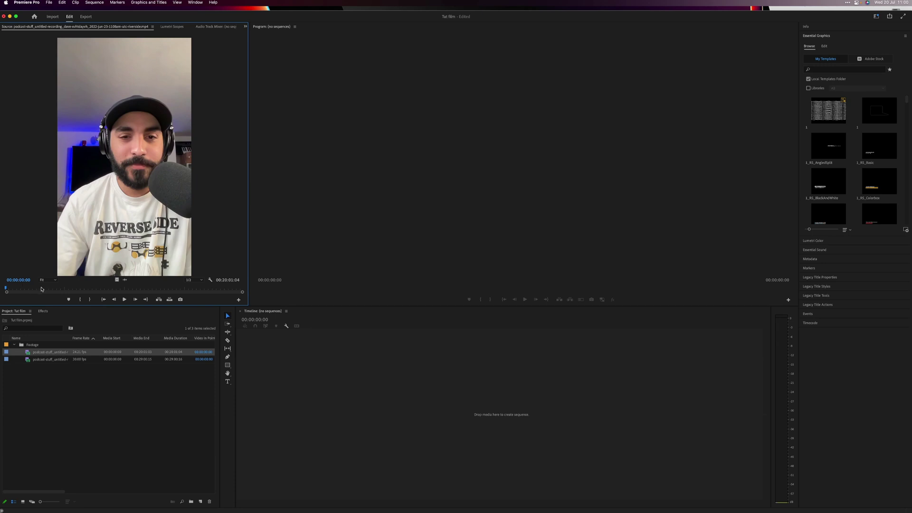
{"action": "double_click", "coordinate": [42, 359]}
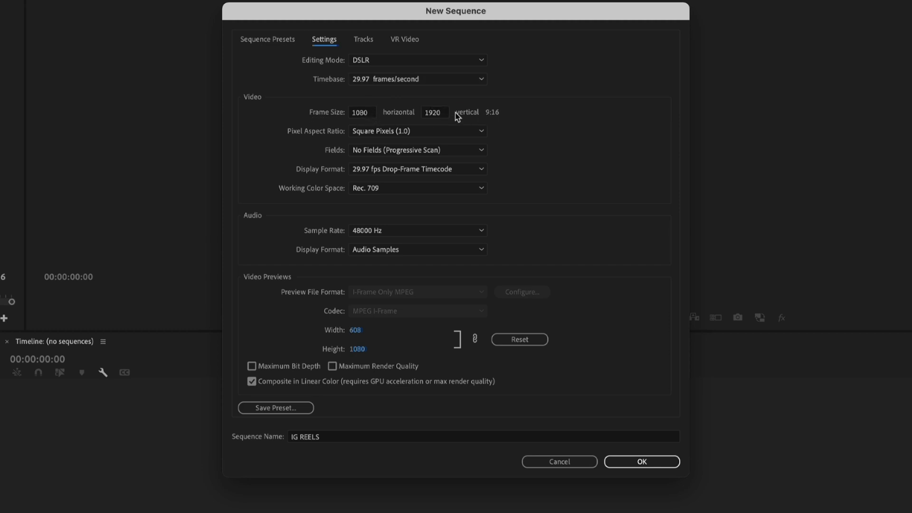
Step: Create the IG REELS sequence at 29.97 fps and add both clips, keeping existing settings
{"action": "left_click", "coordinate": [363, 80]}
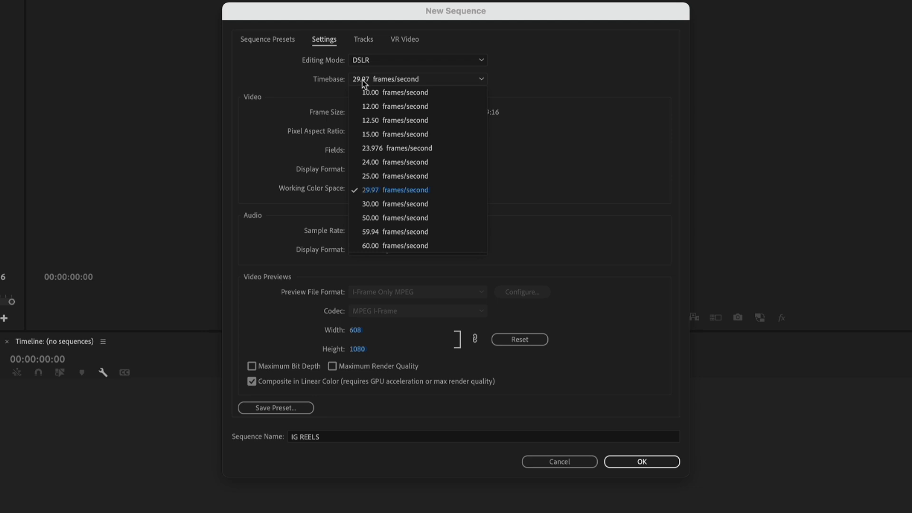
{"action": "left_click", "coordinate": [511, 98]}
{"action": "left_click", "coordinate": [661, 457]}
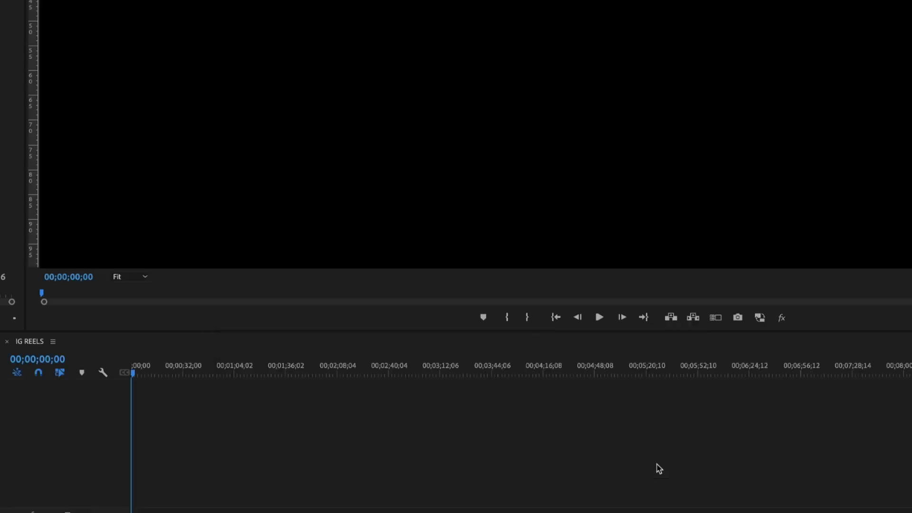
{"action": "left_click_drag", "start_coordinate": [50, 352], "coordinate": [453, 282]}
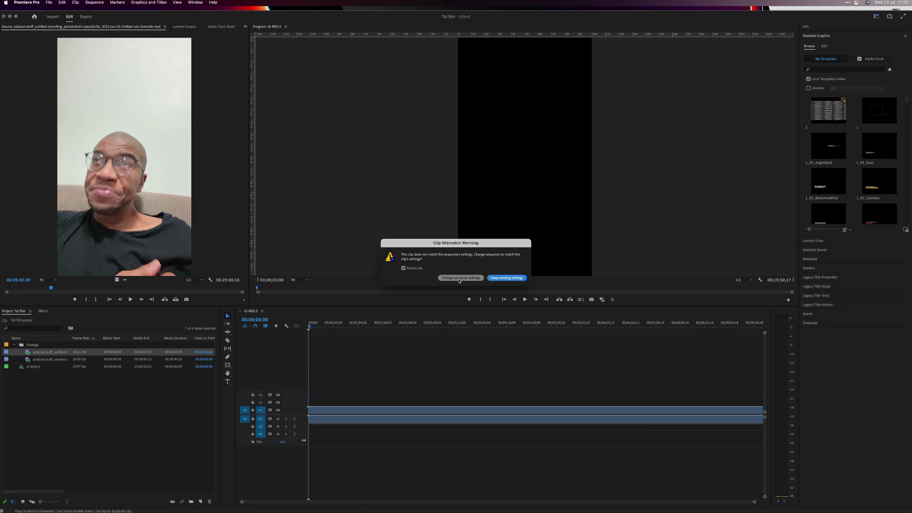
{"action": "left_click", "coordinate": [508, 278]}
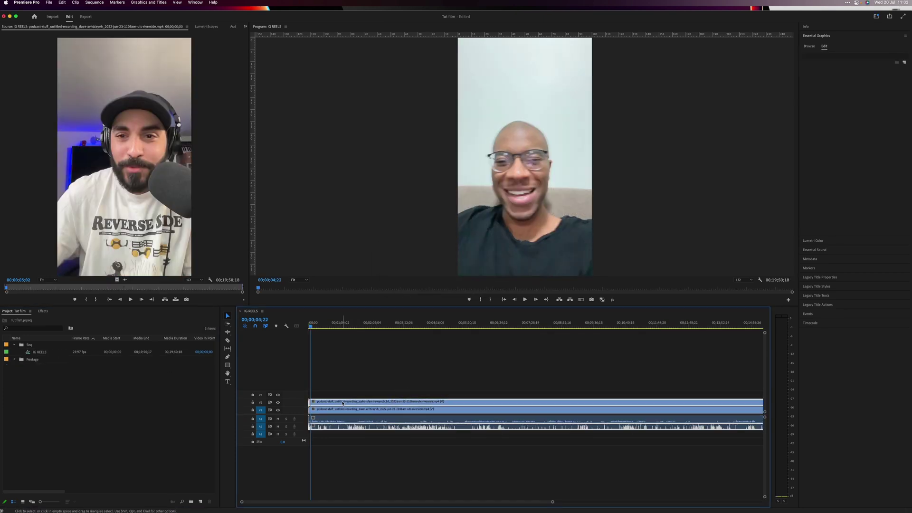
Step: Check the upper speaker's clip on the timeline and bring up the Effects library search
{"action": "left_click", "coordinate": [336, 395]}
{"action": "left_click", "coordinate": [333, 403]}
{"action": "left_click", "coordinate": [328, 394]}
{"action": "left_click", "coordinate": [43, 311]}
{"action": "left_click", "coordinate": [47, 321]}
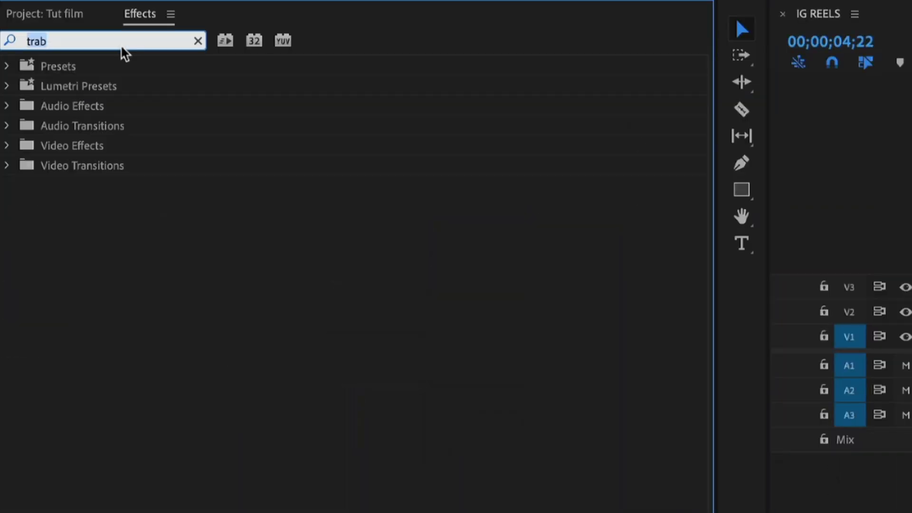
Step: Find the Transform effect and apply it to the clips
{"action": "key", "text": "BackSpace"}
{"action": "type", "text": "nsf"}
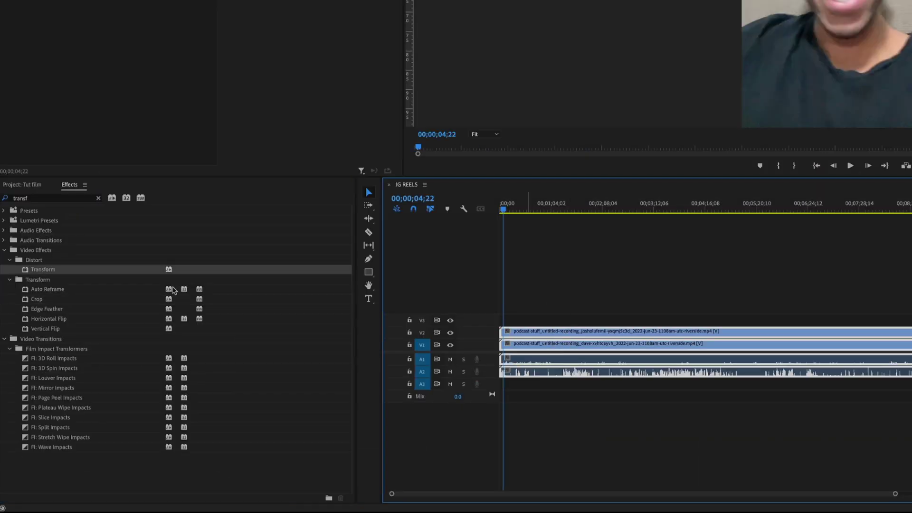
{"action": "double_click", "coordinate": [24, 269]}
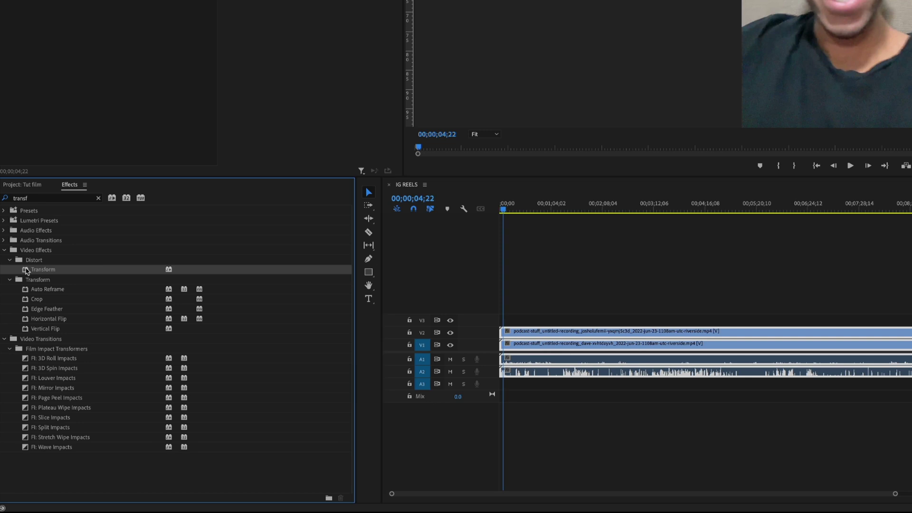
Step: Apply Crop to the upper speaker's clip and set Crop Top to 50%
{"action": "left_click", "coordinate": [63, 197]}
{"action": "key", "text": "ctrl+a"}
{"action": "type", "text": "crop"}
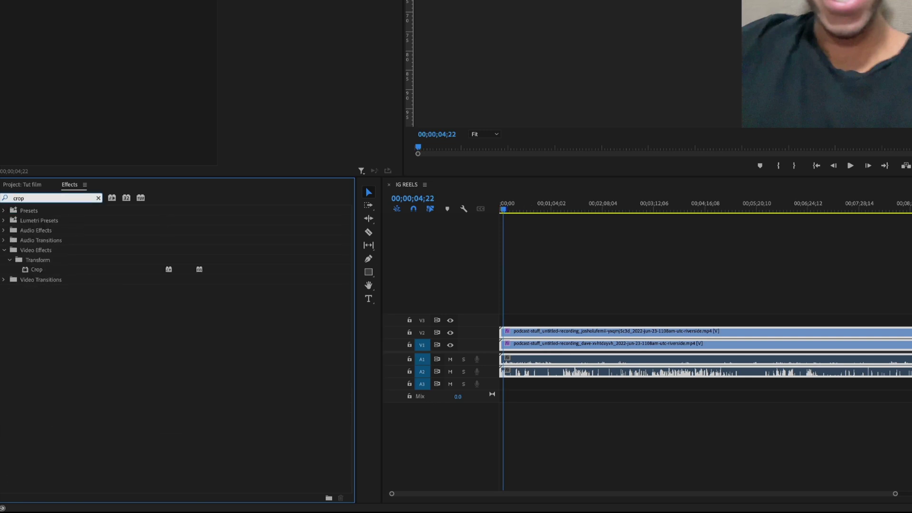
{"action": "left_click_drag", "start_coordinate": [42, 272], "coordinate": [550, 335]}
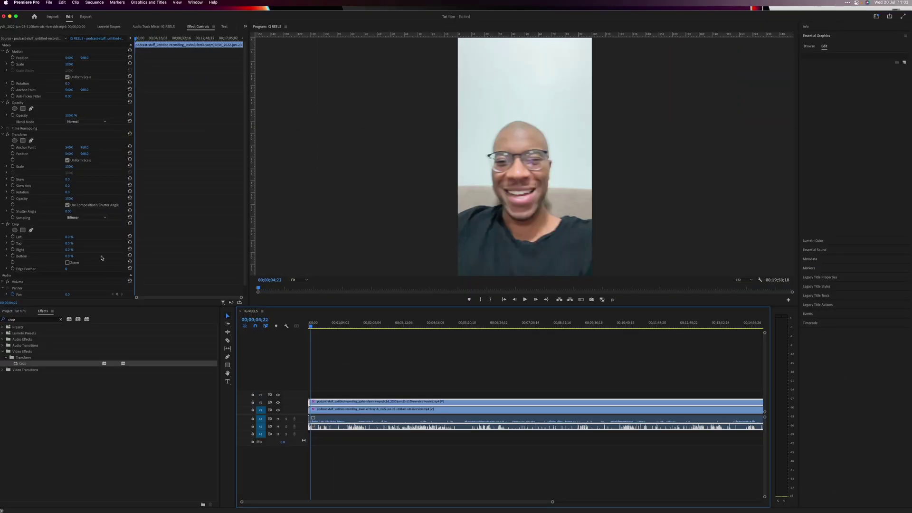
{"action": "scroll", "coordinate": [110, 231], "scroll_direction": "down", "scroll_amount": 1}
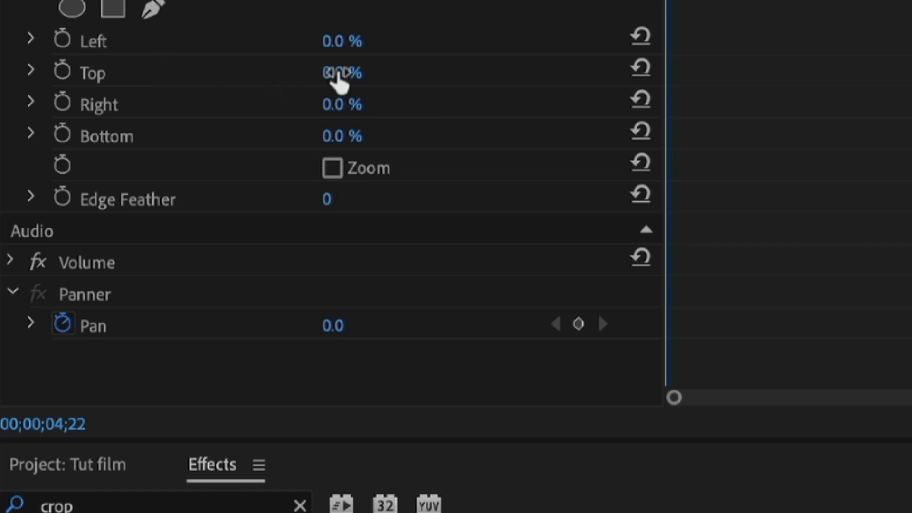
{"action": "left_click", "coordinate": [73, 231]}
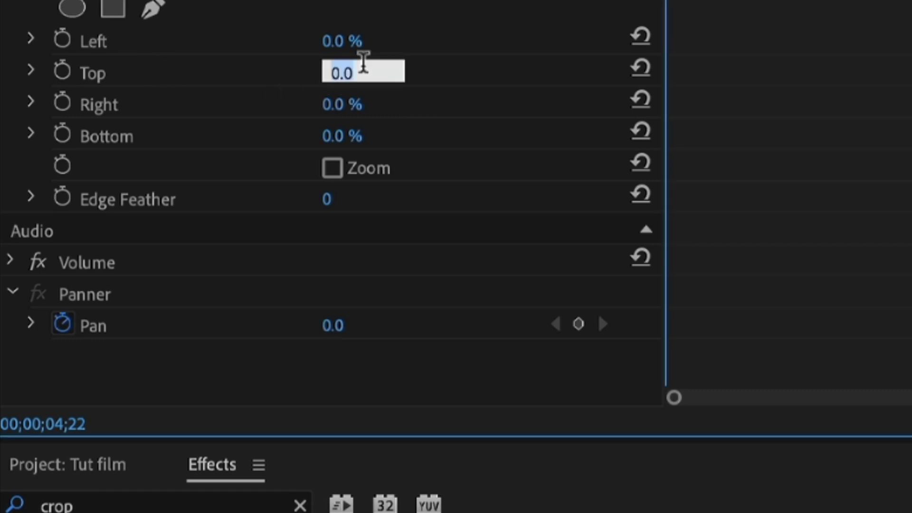
{"action": "type", "text": "50"}
{"action": "key", "text": "Return"}
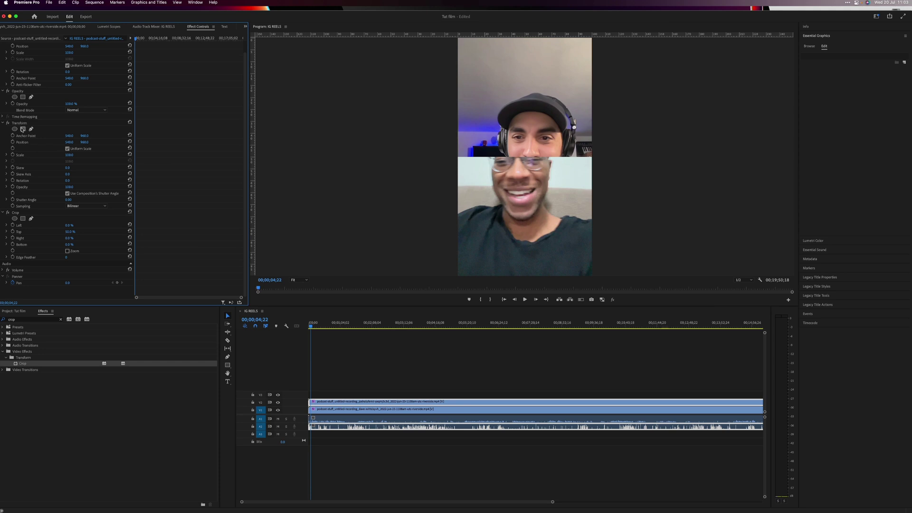
Step: Adjust each clip's Transform Position Y so each speaker sits in their own half
{"action": "left_click_drag", "start_coordinate": [81, 146], "coordinate": [209, 145]}
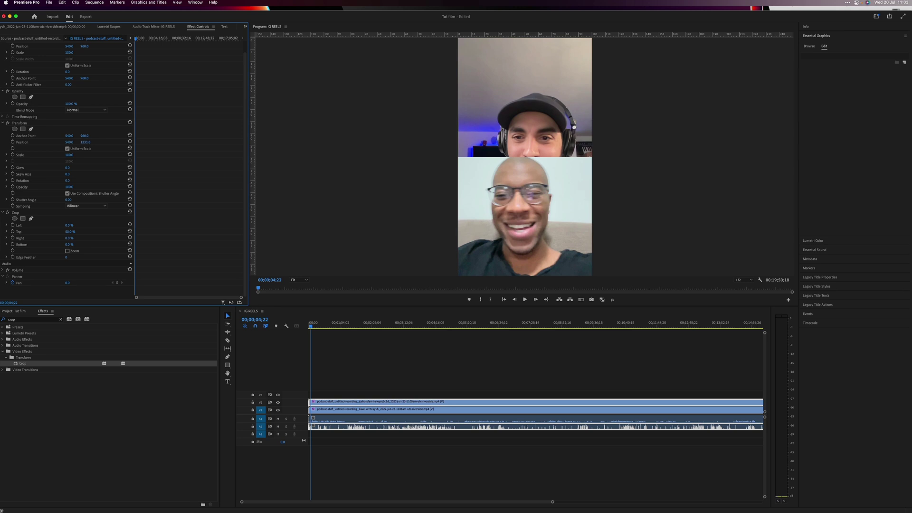
{"action": "left_click", "coordinate": [346, 409]}
{"action": "left_click_drag", "start_coordinate": [86, 154], "coordinate": [0, 154]}
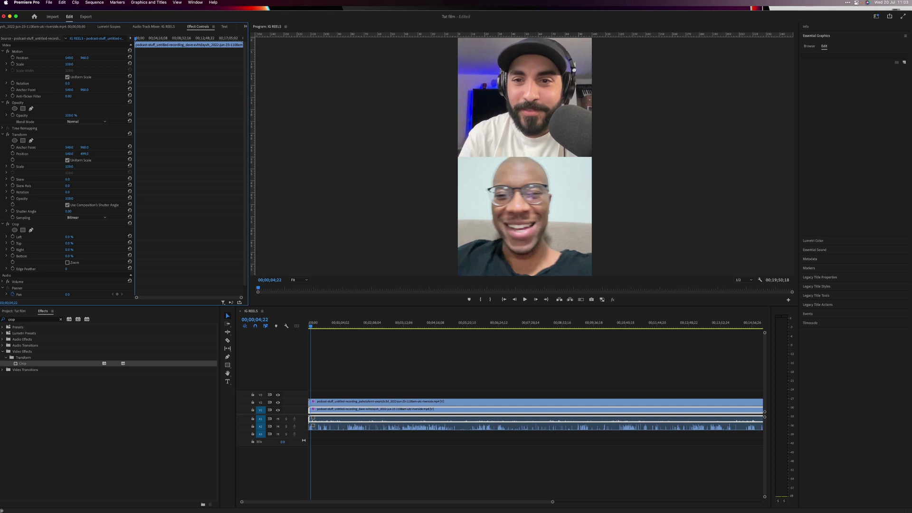
{"action": "left_click_drag", "start_coordinate": [85, 154], "coordinate": [83, 154]}
Step: Cut all tracks at 00;02;27;24 and delete everything after the cut
{"action": "left_click_drag", "start_coordinate": [339, 326], "coordinate": [382, 328]}
{"action": "key", "text": "super+shift+k"}
{"action": "left_click_drag", "start_coordinate": [416, 376], "coordinate": [441, 446]}
{"action": "key", "text": "Delete"}
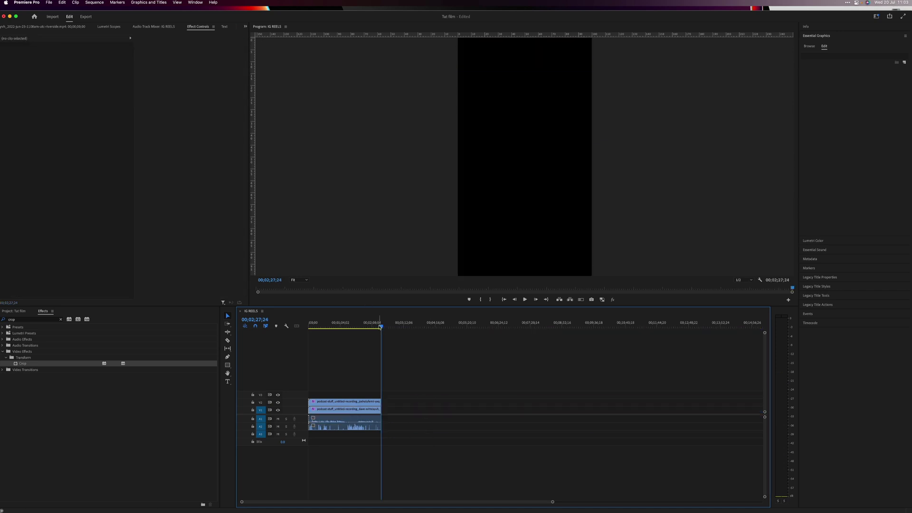
{"action": "key", "text": "Home"}
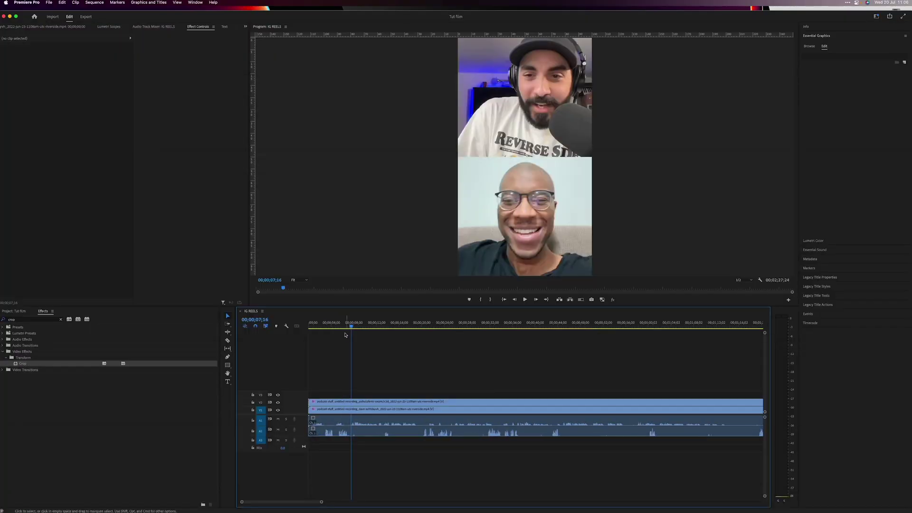
Step: Scrub through the opening seconds and try a ripple trim, then undo it
{"action": "mouse_move", "coordinate": [327, 328]}
{"action": "left_mouse_down"}
{"action": "mouse_move", "coordinate": [313, 329]}
{"action": "mouse_move", "coordinate": [322, 330]}
{"action": "left_mouse_up"}
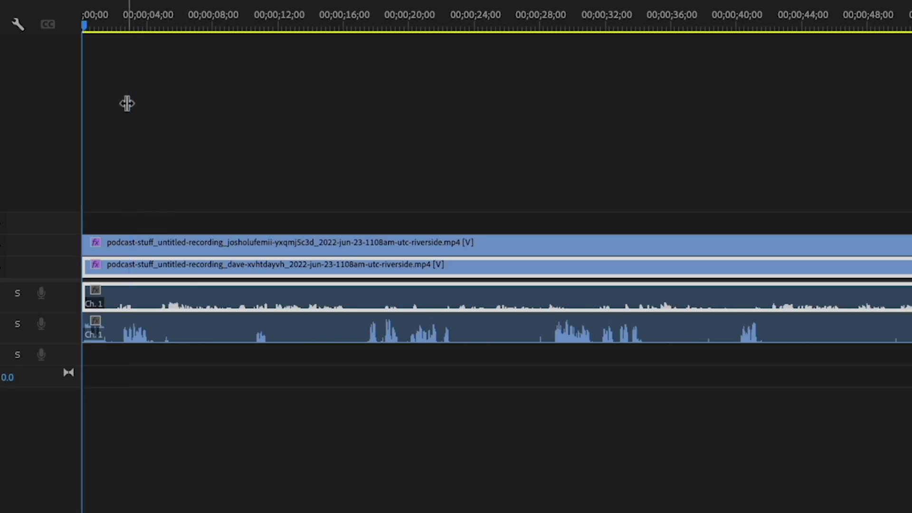
{"action": "left_click_drag", "start_coordinate": [96, 24], "coordinate": [108, 24]}
{"action": "left_click_drag", "start_coordinate": [108, 24], "coordinate": [122, 24]}
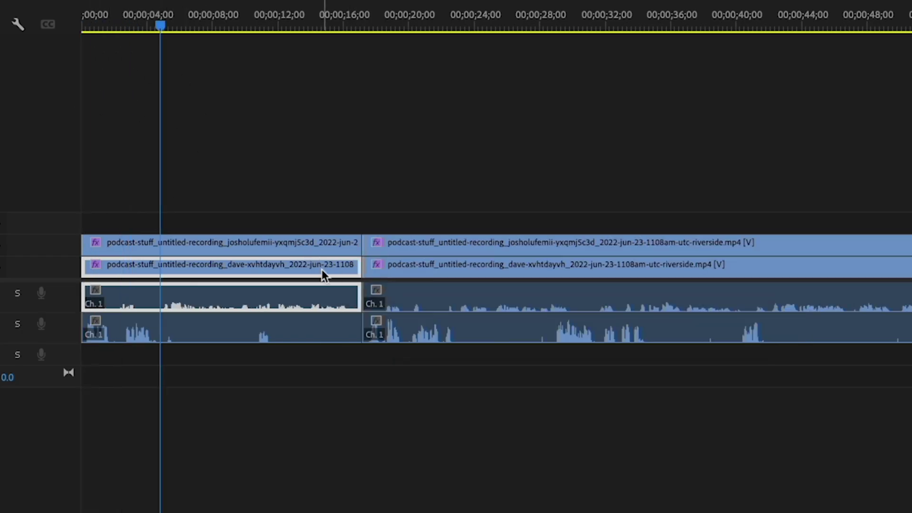
{"action": "key", "text": "w"}
{"action": "key", "text": "ctrl+z"}
Step: Split all tracks at the next cut point near 00;01;14
{"action": "left_click", "coordinate": [234, 23]}
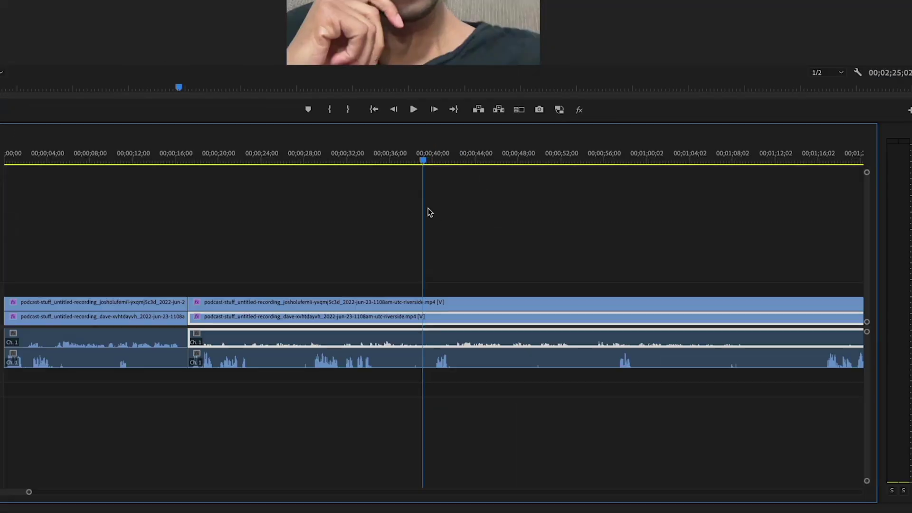
{"action": "scroll", "coordinate": [432, 218], "scroll_direction": "down", "scroll_amount": 3}
{"action": "left_click", "coordinate": [539, 271]}
{"action": "left_click_drag", "start_coordinate": [534, 155], "coordinate": [654, 176]}
{"action": "key", "text": "ctrl+k"}
{"action": "scroll", "coordinate": [511, 244], "scroll_direction": "right", "scroll_amount": 5}
{"action": "key", "text": "minus"}
{"action": "scroll", "coordinate": [511, 244], "scroll_direction": "right", "scroll_amount": 2}
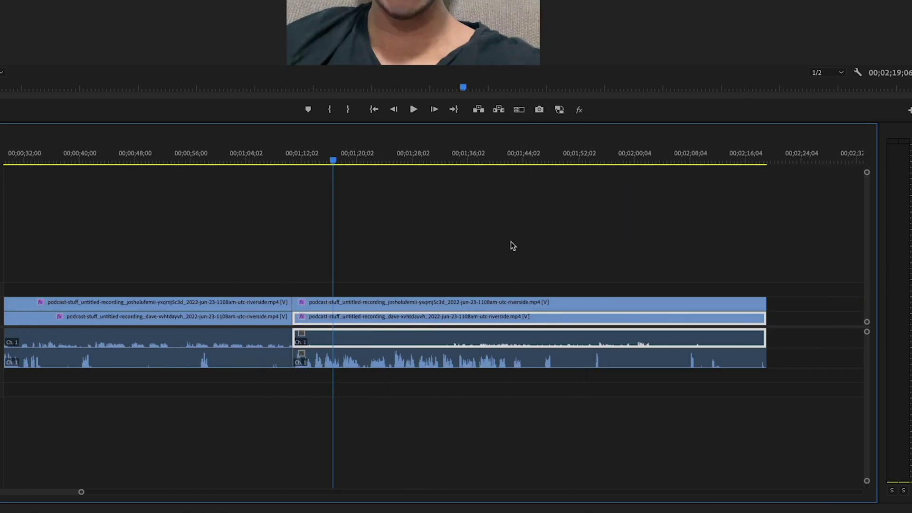
{"action": "left_click", "coordinate": [587, 277]}
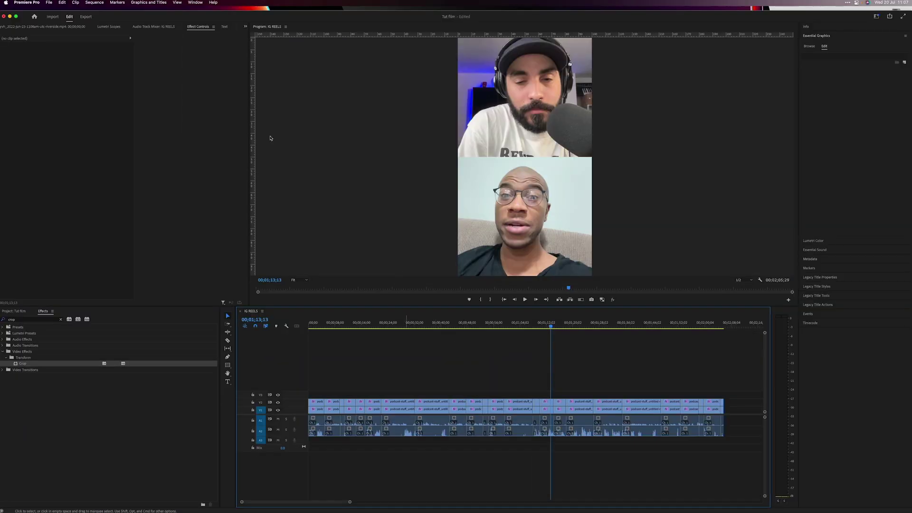
Step: In the Text panel, replace away all commas and periods, then open Create captions
{"action": "left_click", "coordinate": [196, 3]}
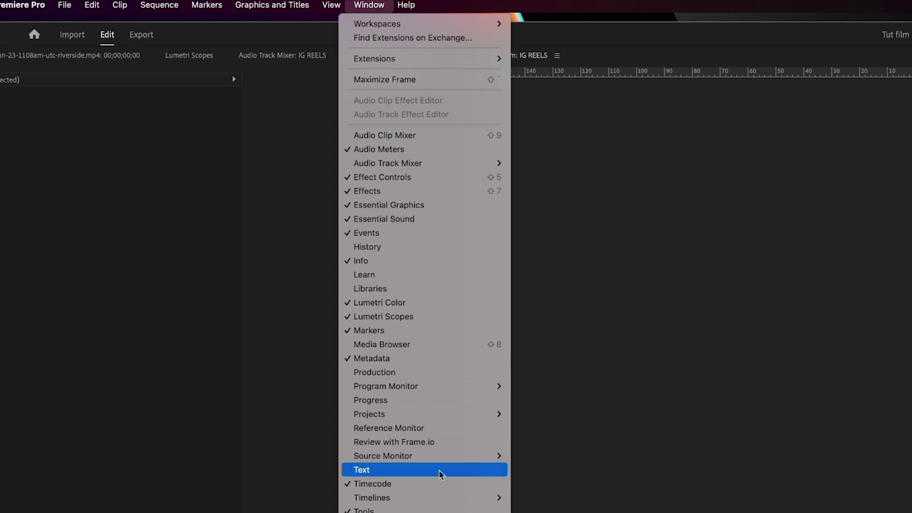
{"action": "left_click", "coordinate": [440, 470]}
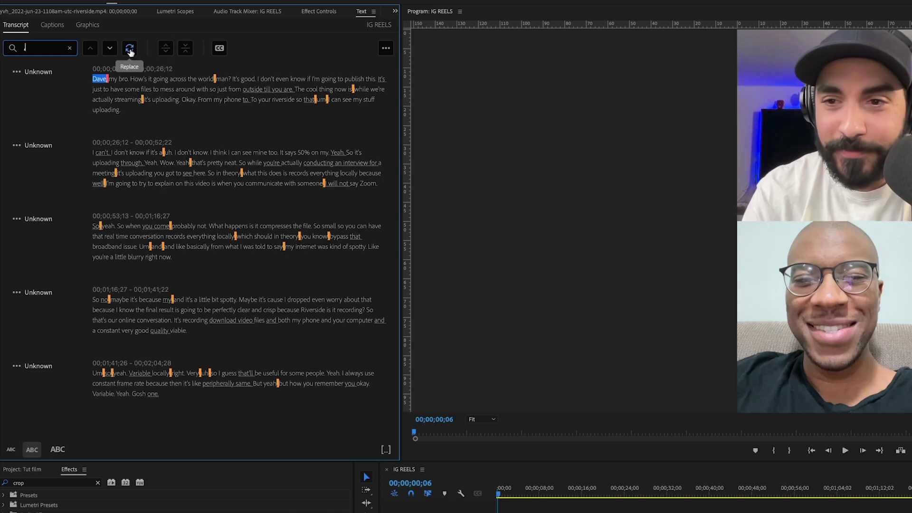
{"action": "left_click", "coordinate": [129, 49]}
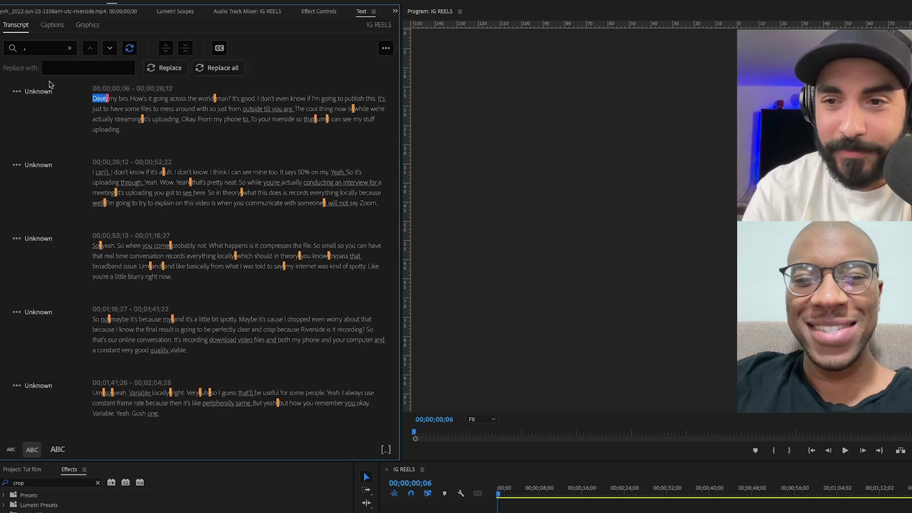
{"action": "left_click", "coordinate": [223, 68]}
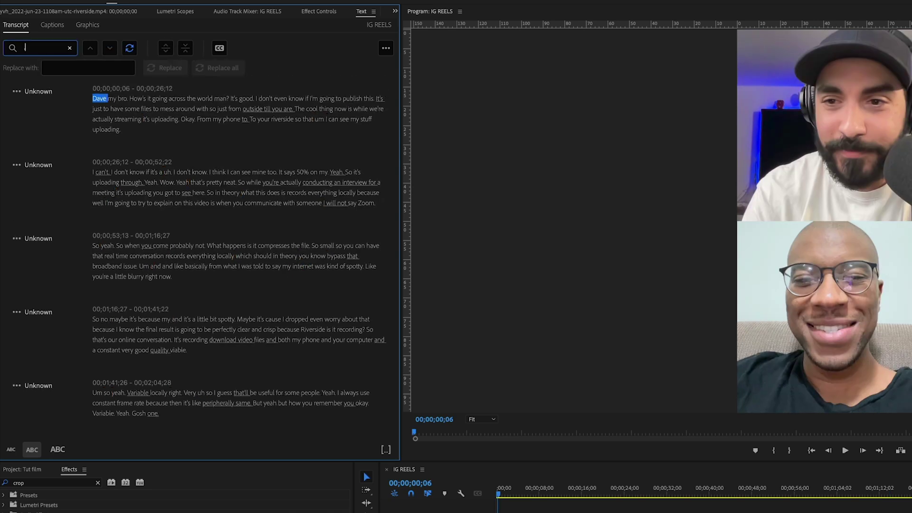
{"action": "type", "text": "."}
{"action": "left_click", "coordinate": [223, 68]}
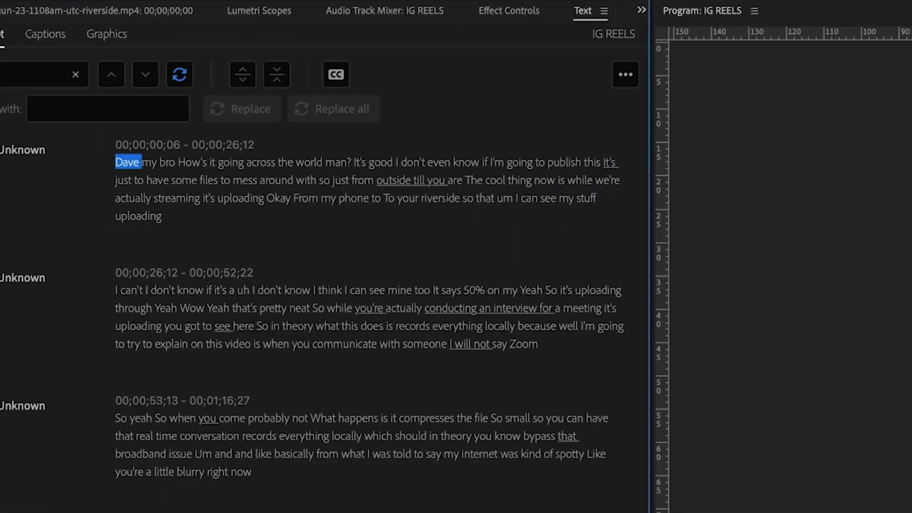
{"action": "left_click", "coordinate": [336, 76]}
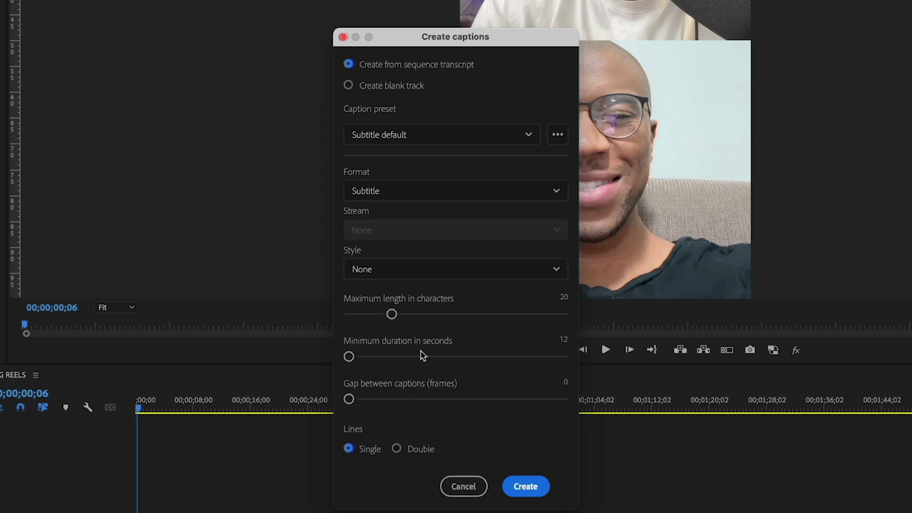
Step: Generate the caption track from the transcript and zoom out to the whole sequence
{"action": "left_click", "coordinate": [513, 493]}
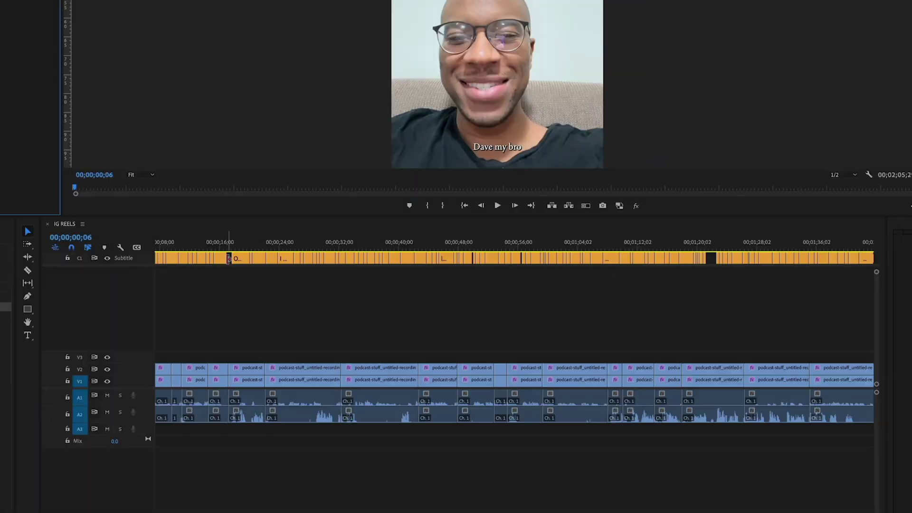
{"action": "scroll", "coordinate": [259, 264], "scroll_direction": "up", "scroll_amount": 2}
{"action": "scroll", "coordinate": [228, 263], "scroll_direction": "down", "scroll_amount": 3}
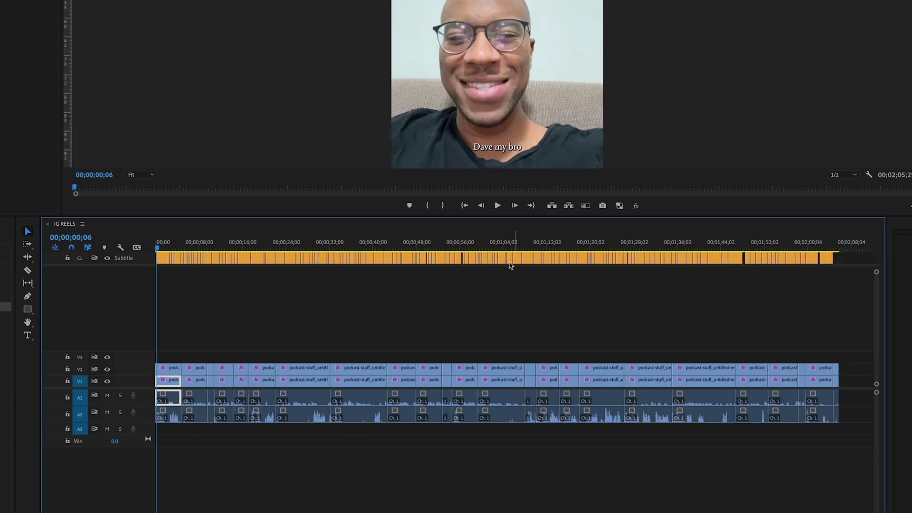
{"action": "key", "text": "minus"}
Step: Set all captions to the Black Extended font and centre them in the frame
{"action": "left_click_drag", "start_coordinate": [738, 260], "coordinate": [145, 282]}
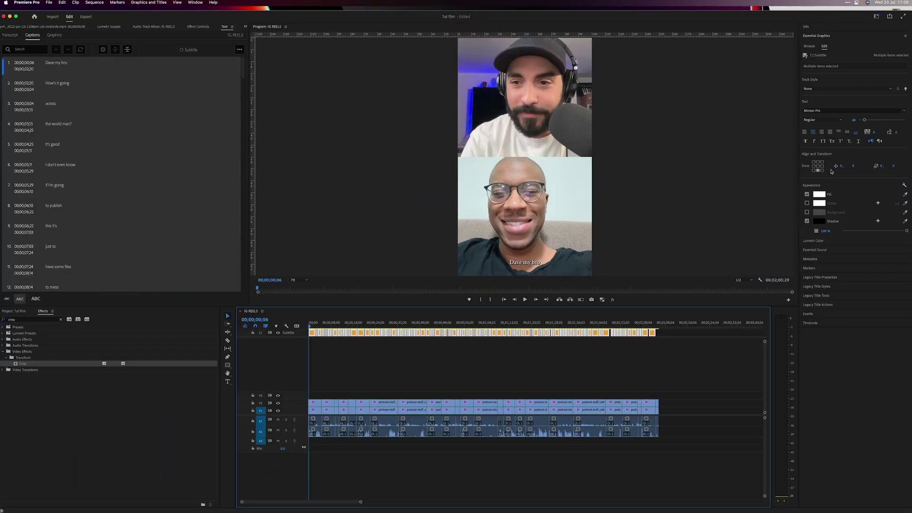
{"action": "left_click", "coordinate": [832, 111]}
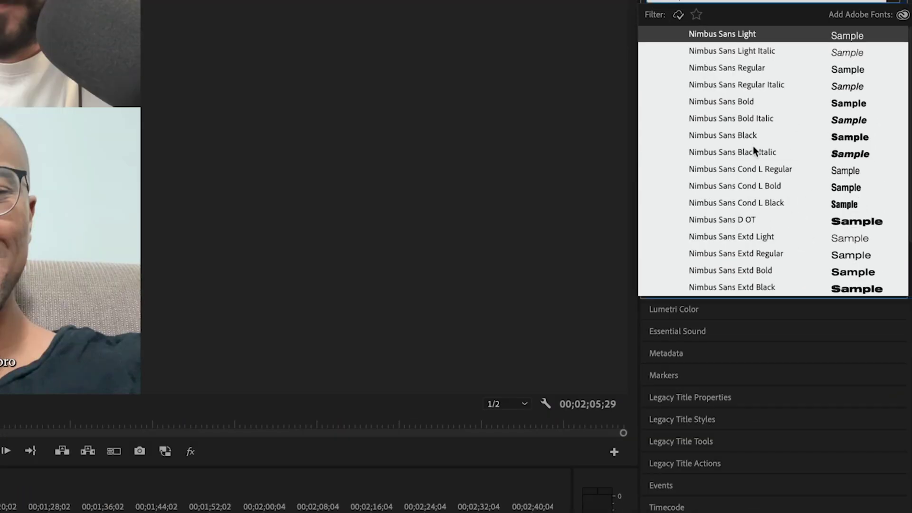
{"action": "left_click", "coordinate": [745, 220]}
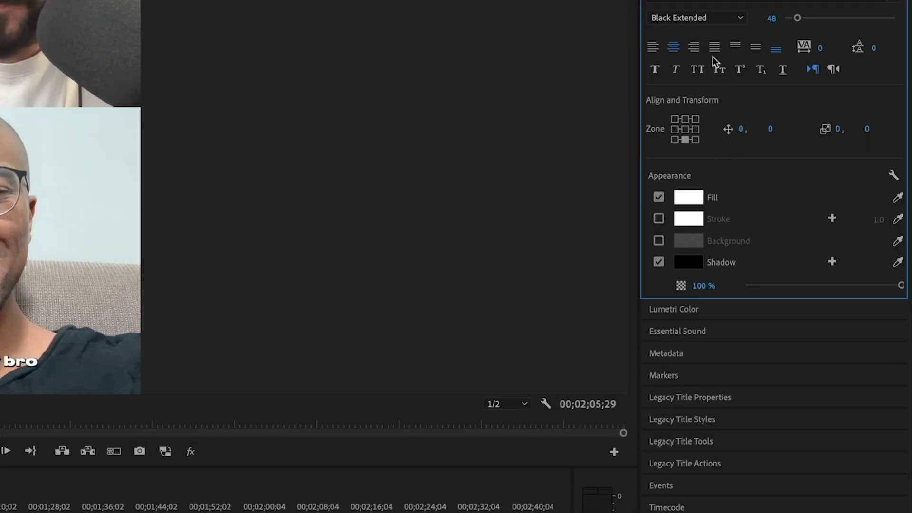
{"action": "left_click", "coordinate": [684, 129]}
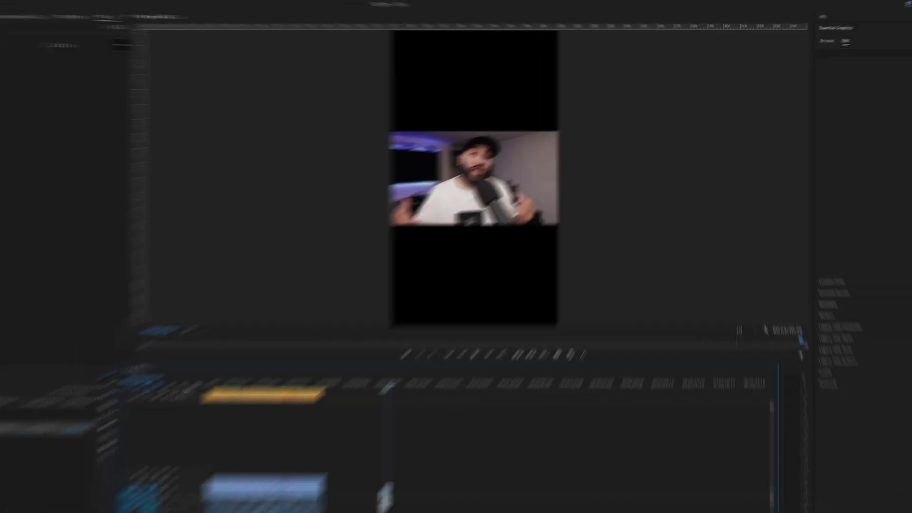
Step: Apply Auto Reframe to the final single-speaker V1 clip with default motion tracking
{"action": "key", "text": "shift+7"}
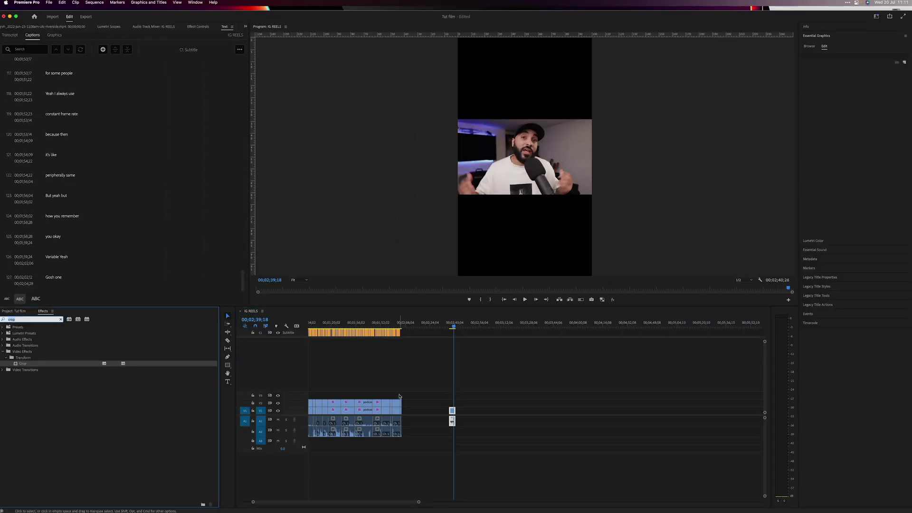
{"action": "type", "text": "ait"}
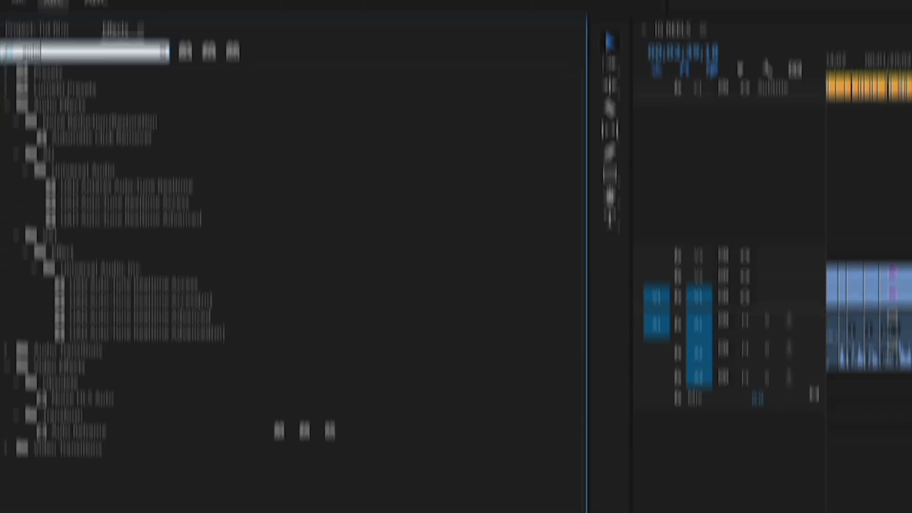
{"action": "left_click_drag", "start_coordinate": [92, 375], "coordinate": [309, 486]}
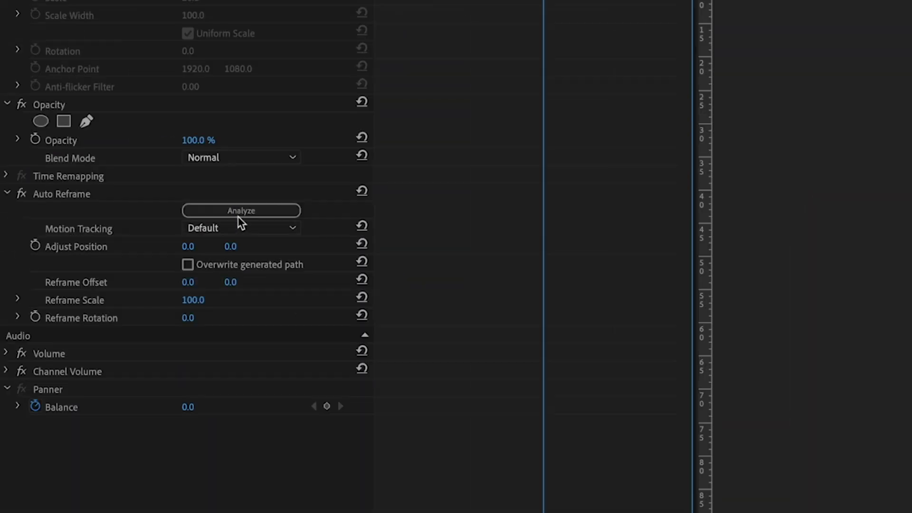
{"action": "left_click", "coordinate": [236, 228]}
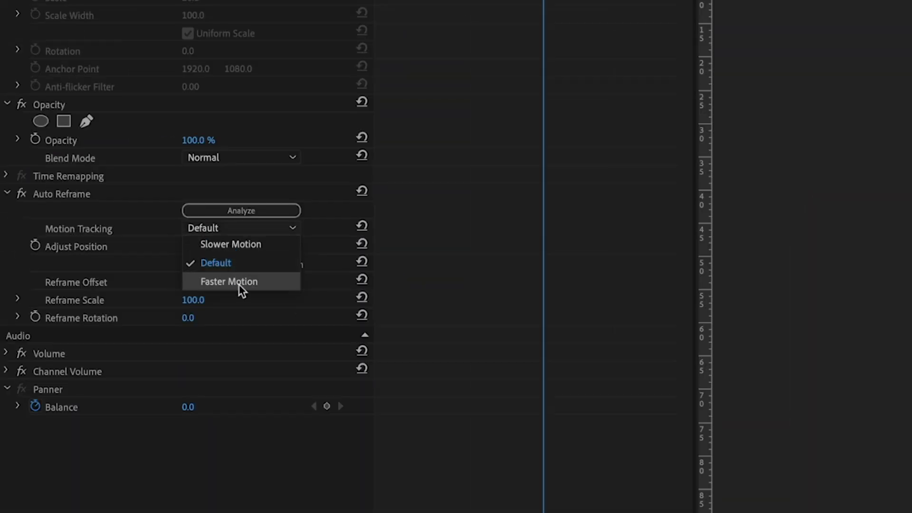
{"action": "left_click", "coordinate": [318, 460]}
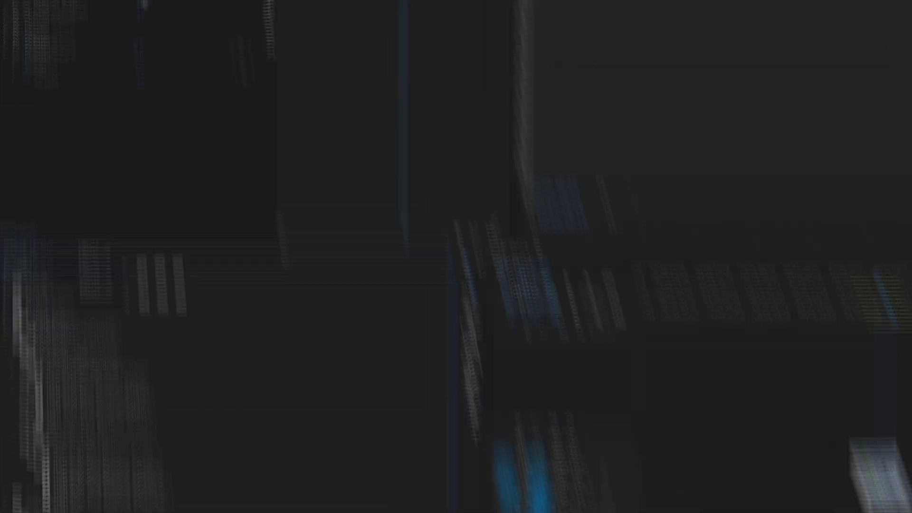
Step: Shrink the reframed clip to about 72%, duplicate it onto V2, and disable Auto Reframe on the V1 copy
{"action": "left_click_drag", "start_coordinate": [167, 370], "coordinate": [290, 348]}
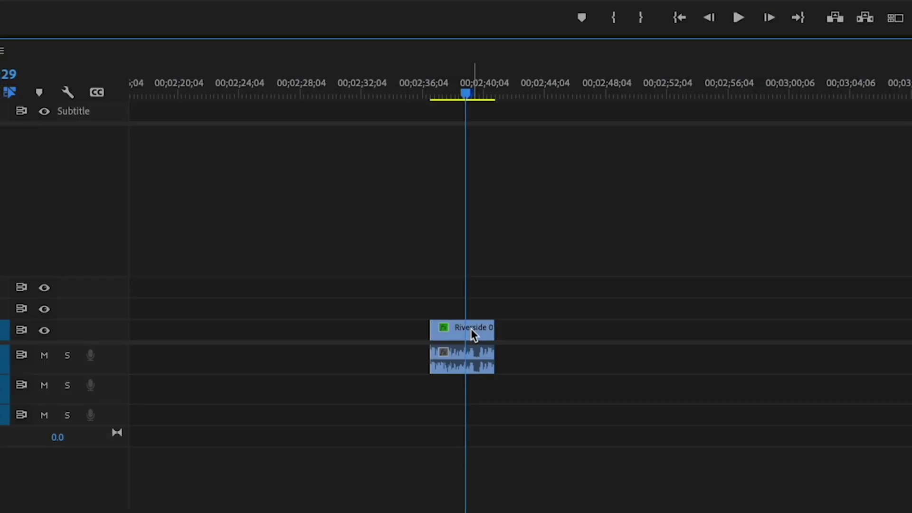
{"action": "left_click_drag", "start_coordinate": [479, 332], "coordinate": [479, 309]}
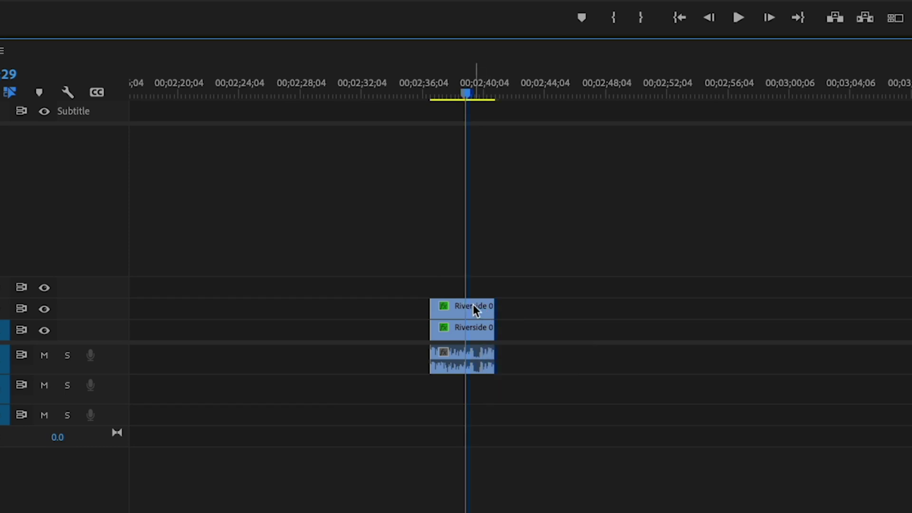
{"action": "left_click", "coordinate": [473, 328]}
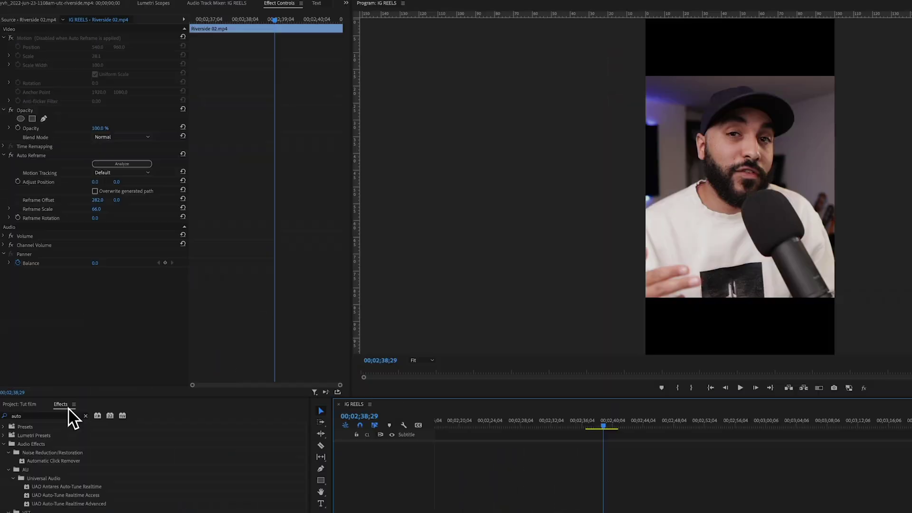
{"action": "left_click", "coordinate": [11, 155]}
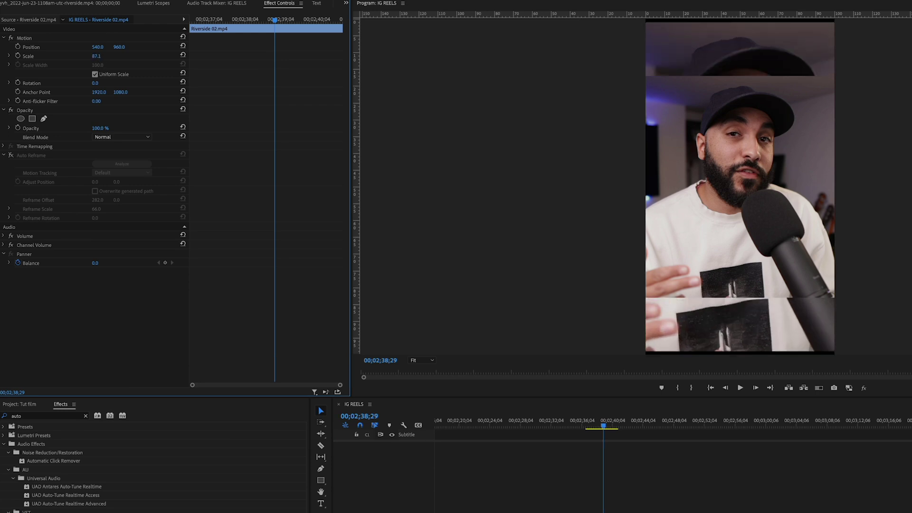
Step: Blur the V1 background copy and give the V2 clip a Drop Shadow at distance 20
{"action": "left_click", "coordinate": [40, 505]}
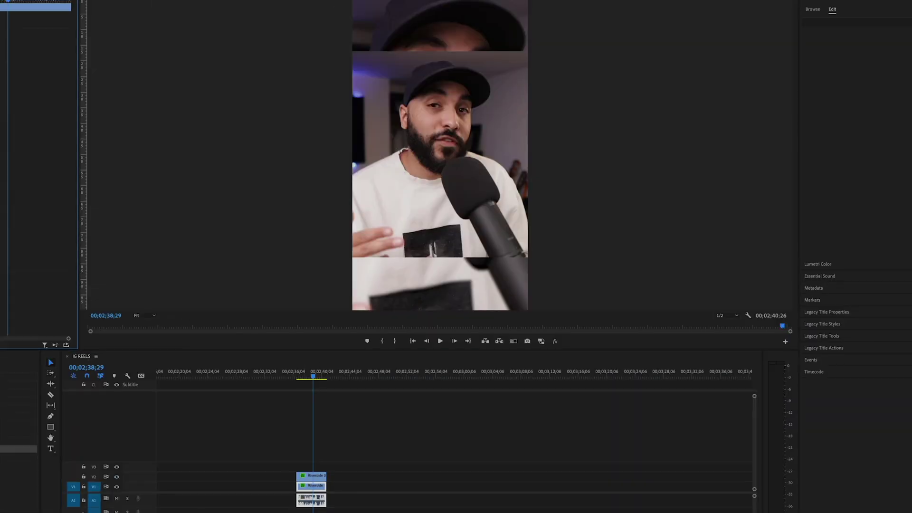
{"action": "left_click", "coordinate": [319, 479]}
{"action": "left_click", "coordinate": [106, 90]}
{"action": "type", "text": "d"}
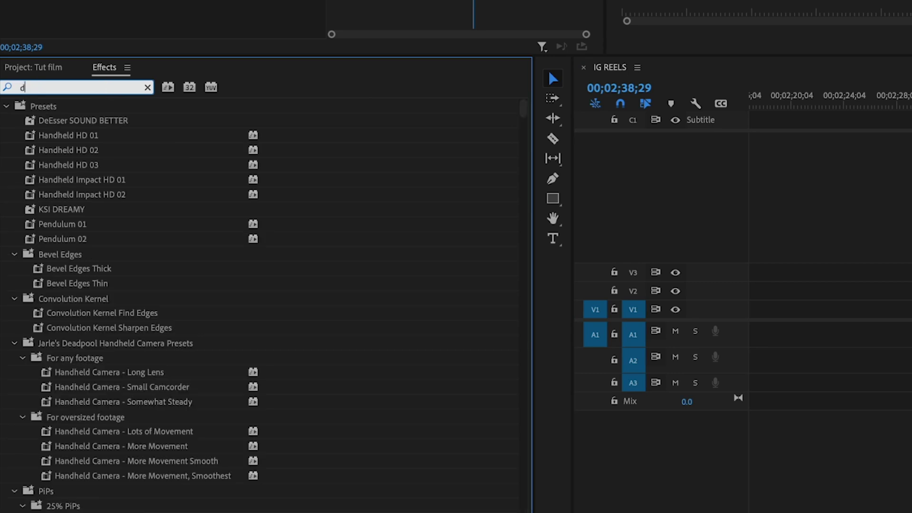
{"action": "type", "text": "rop"}
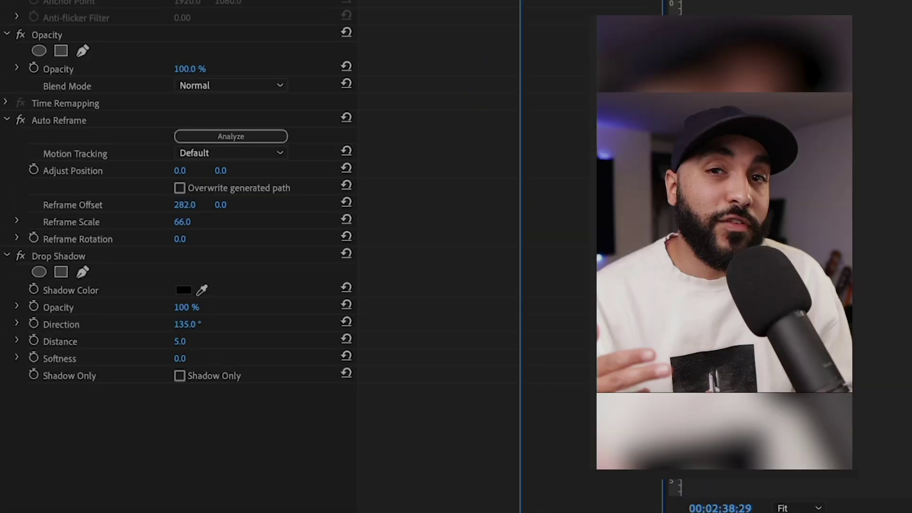
{"action": "left_click_drag", "start_coordinate": [180, 342], "coordinate": [187, 341]}
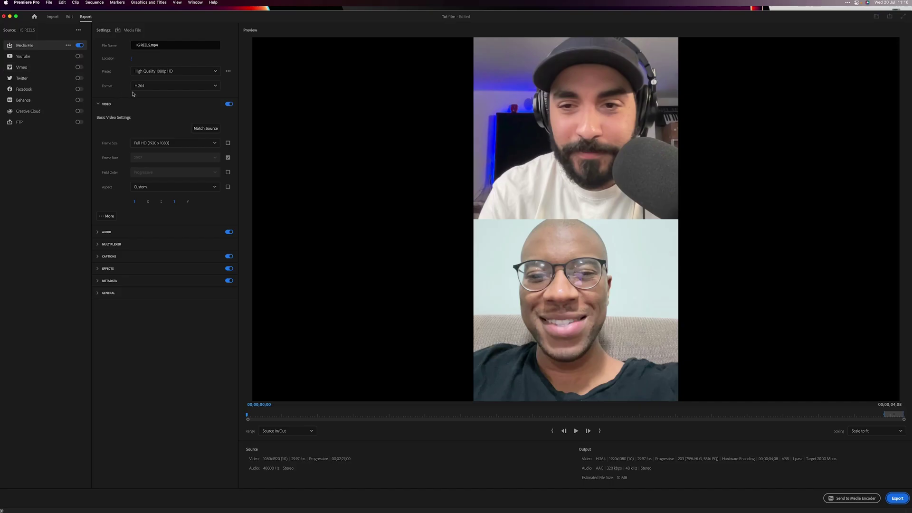
Step: Set the export format to HEVC (H.265) and Captions Export Options to Burn Captions Into Video
{"action": "left_click", "coordinate": [148, 86]}
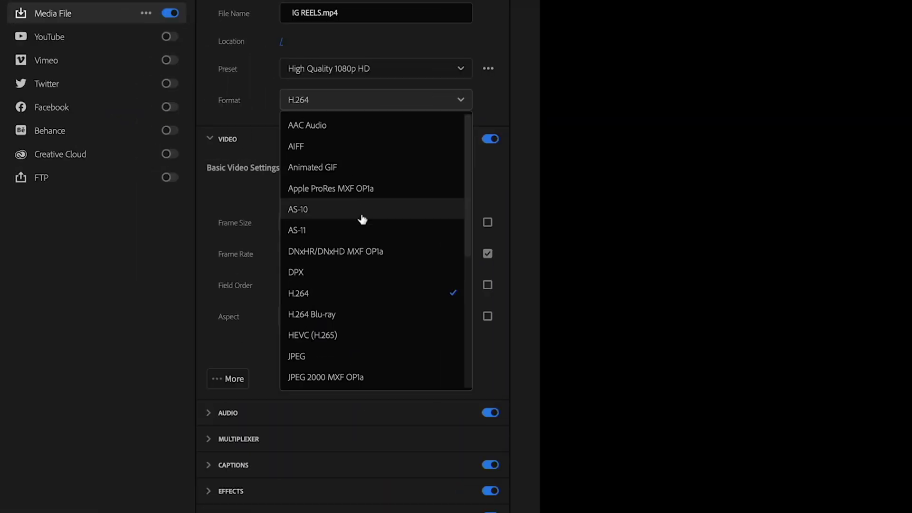
{"action": "left_click", "coordinate": [153, 195]}
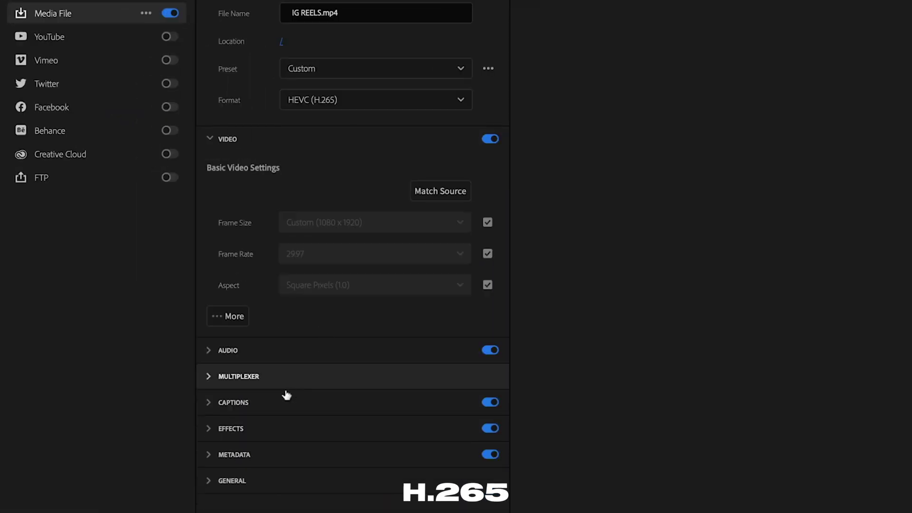
{"action": "left_click", "coordinate": [227, 316]}
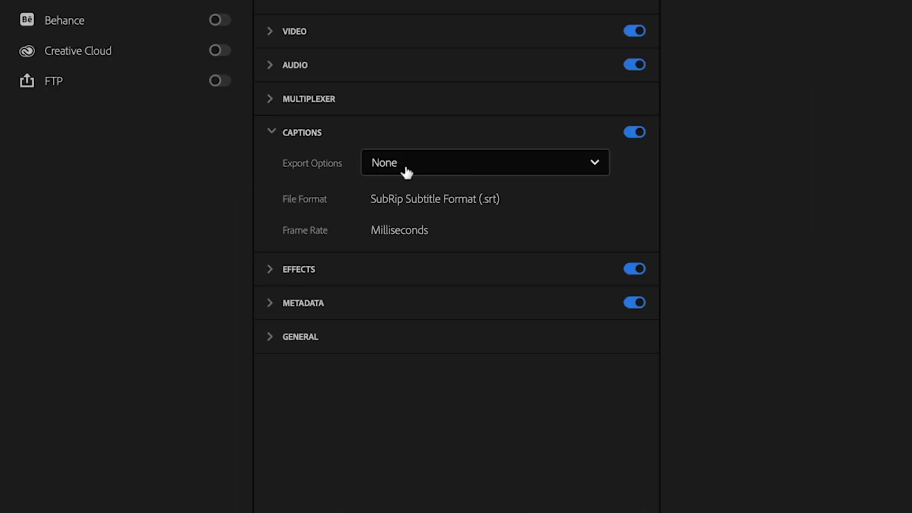
{"action": "left_click", "coordinate": [406, 172]}
{"action": "left_click", "coordinate": [420, 258]}
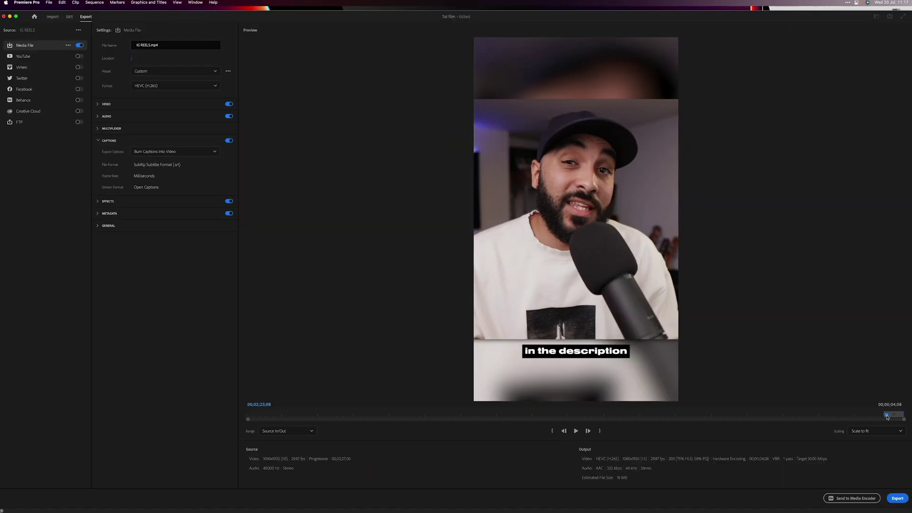
{"action": "left_click_drag", "start_coordinate": [887, 418], "coordinate": [895, 418]}
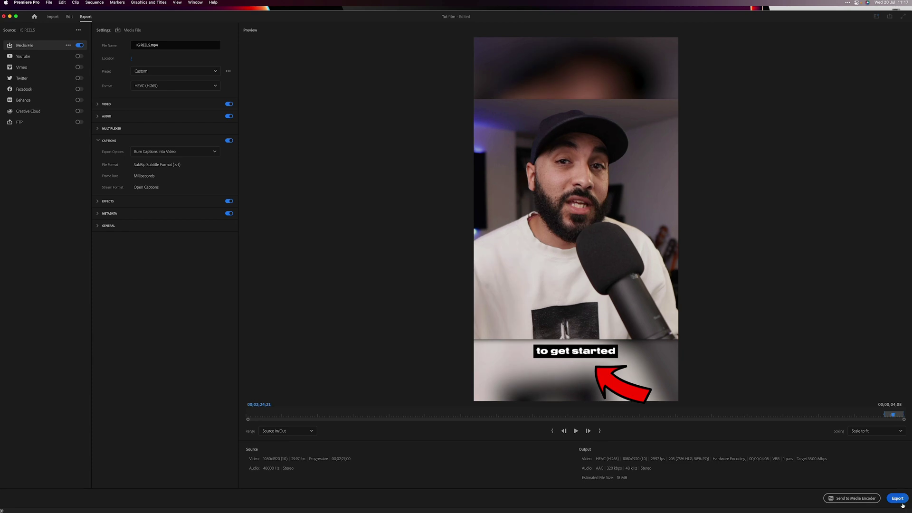